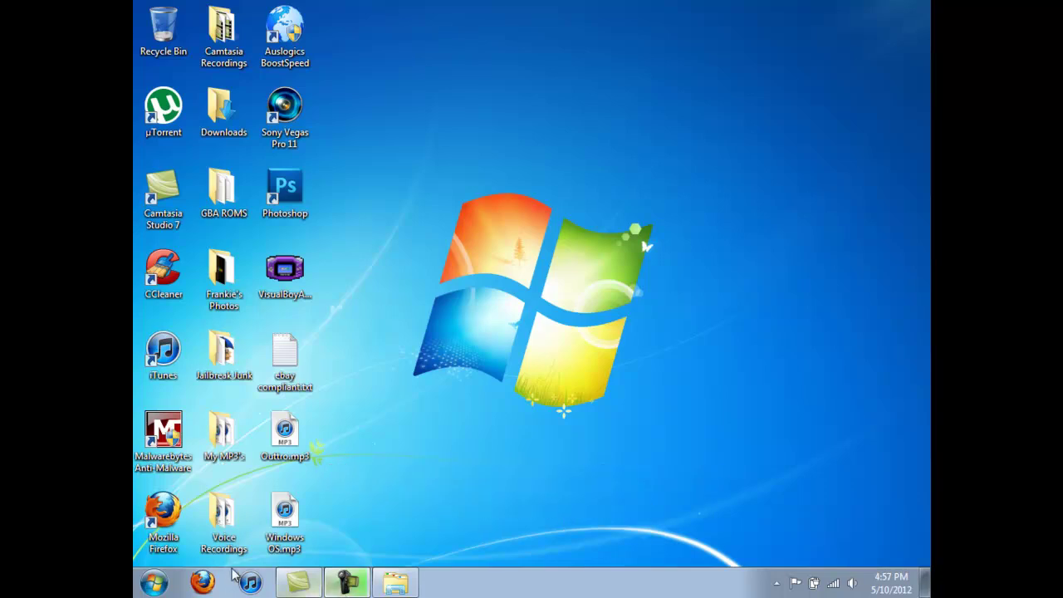
Open the Computer window.
left_click(166, 585)
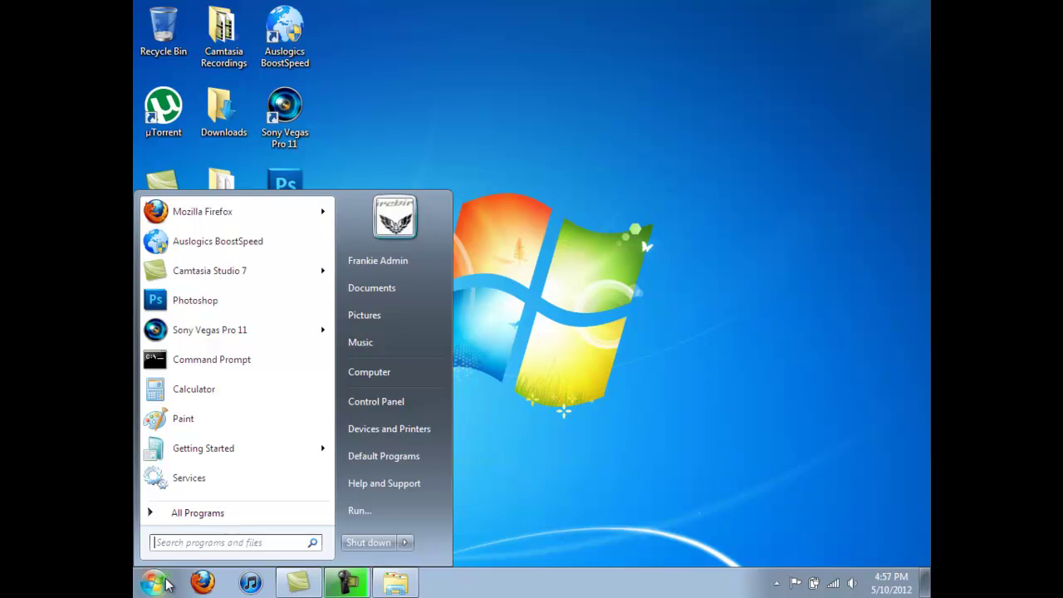
left_click(167, 585)
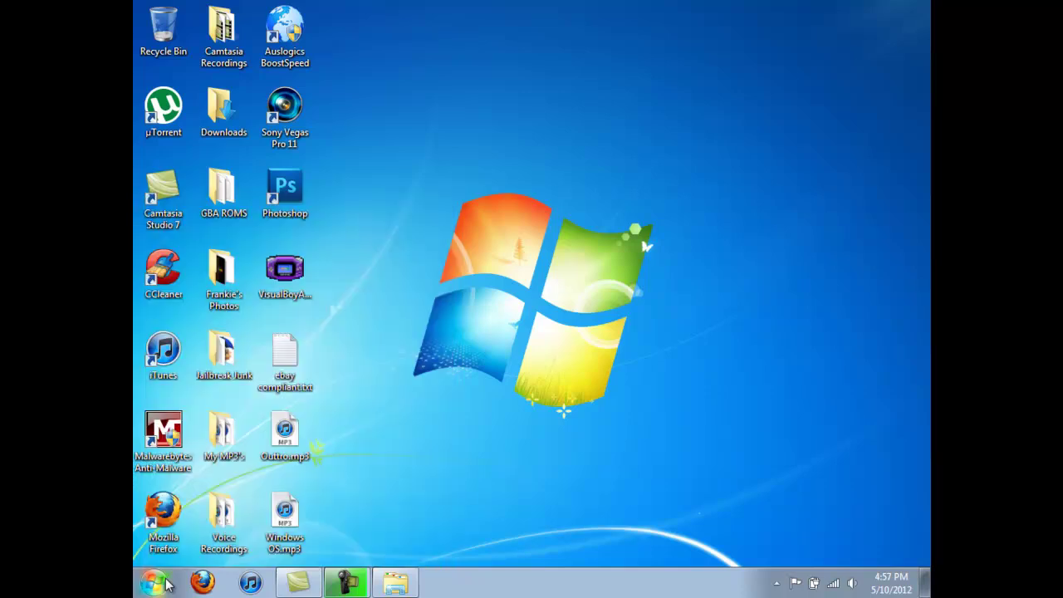
left_click(166, 585)
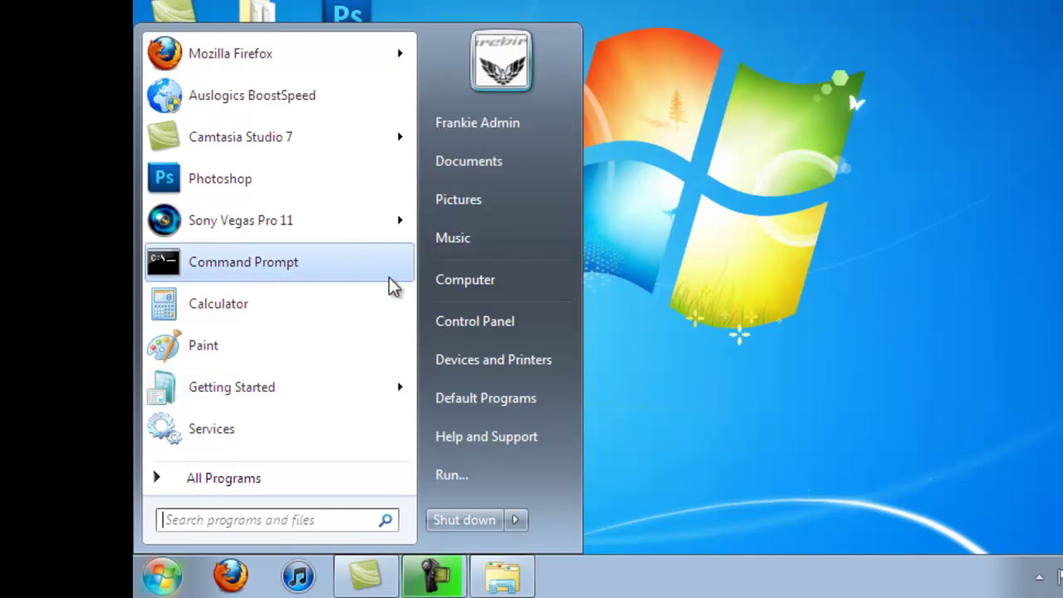
left_click(449, 282)
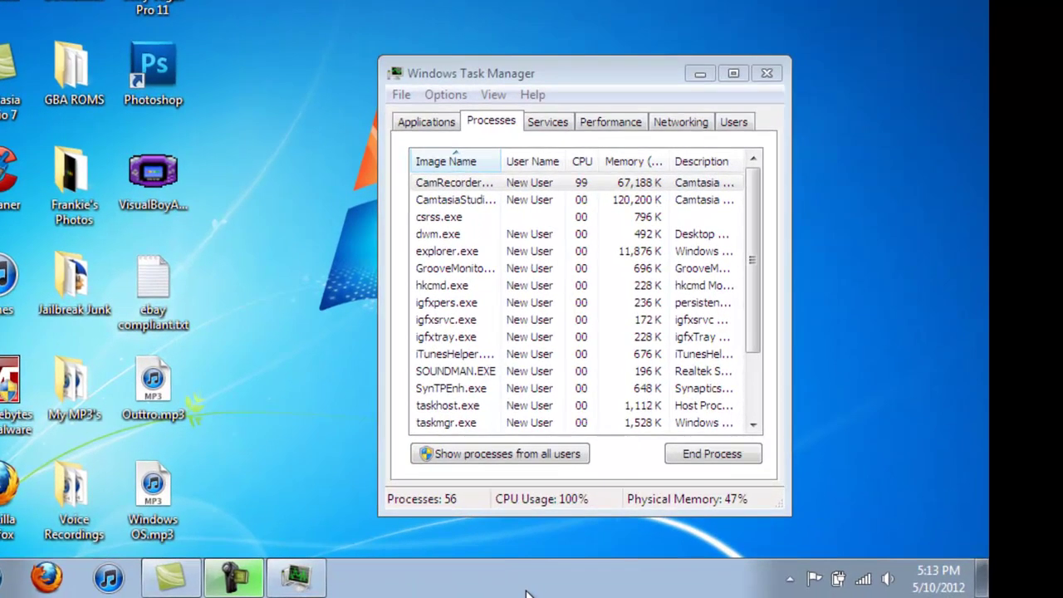
Start Task Manager and look through the list of running processes.
right_click(526, 593)
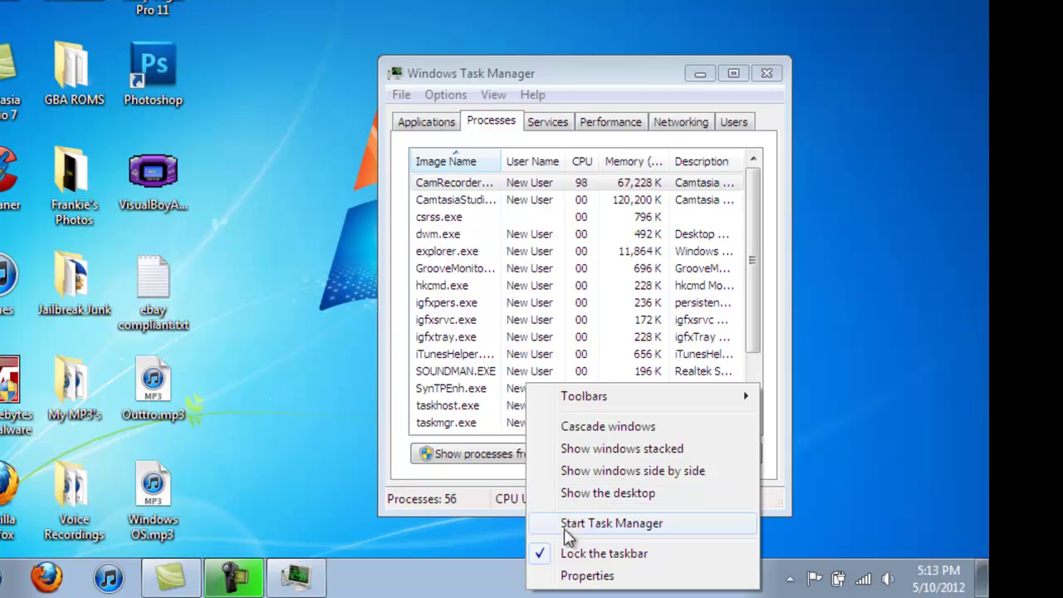
left_click(314, 313)
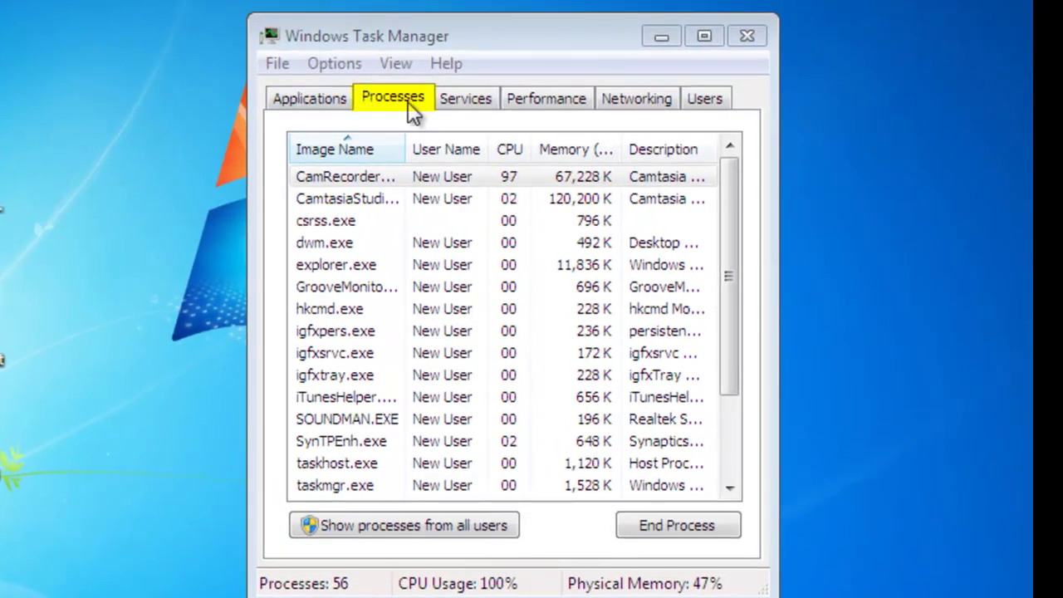
left_click_drag(725, 236, 745, 326)
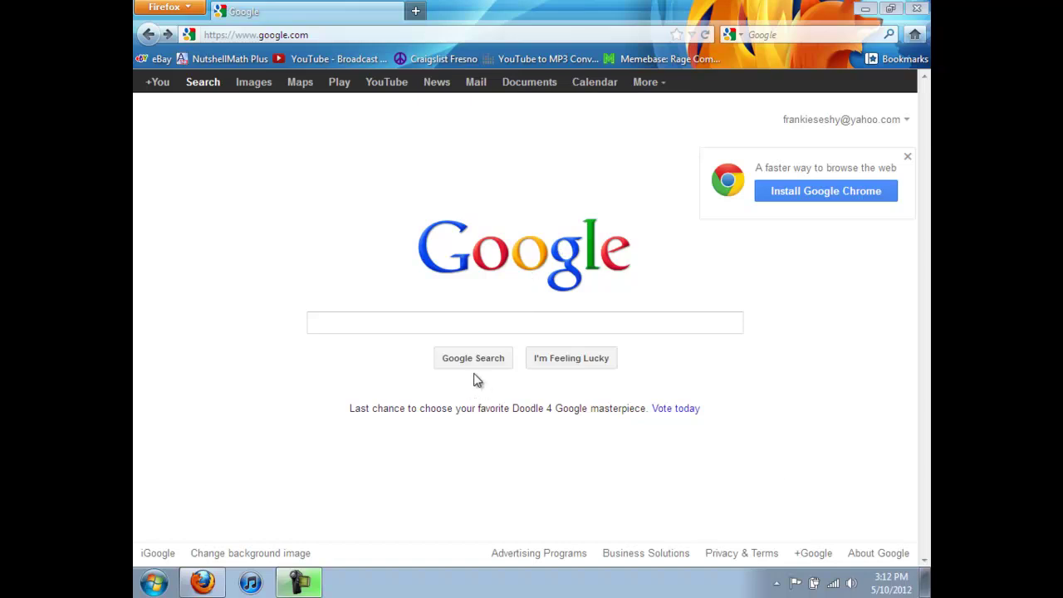
Go to the Google results for "HP Compaq nc6120" and open HP's Worldwide QuickSpecs page for the nc6120/nx6120 notebooks.
left_click(167, 35)
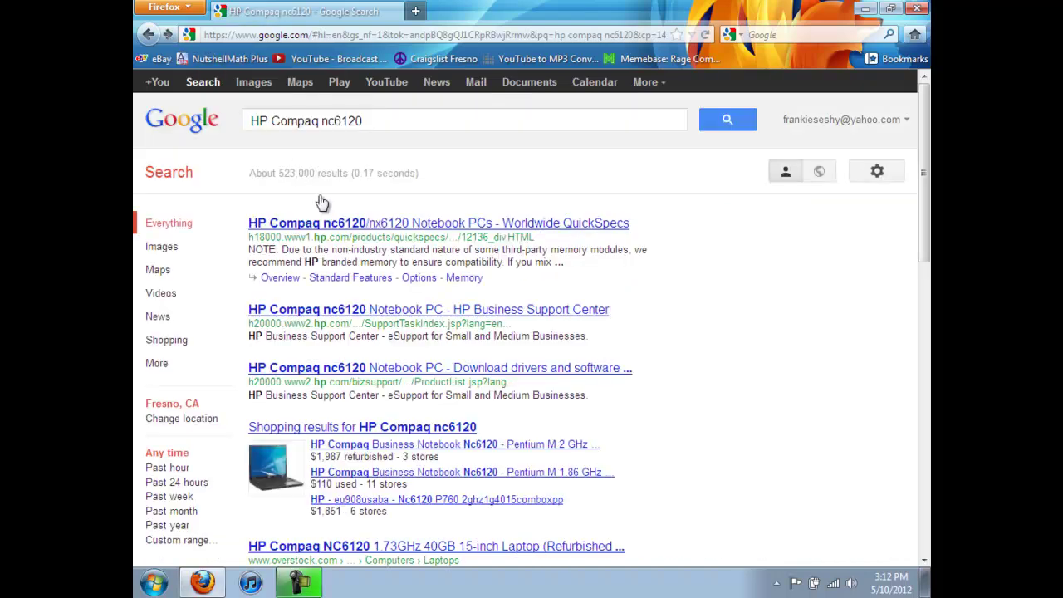
left_click(380, 224)
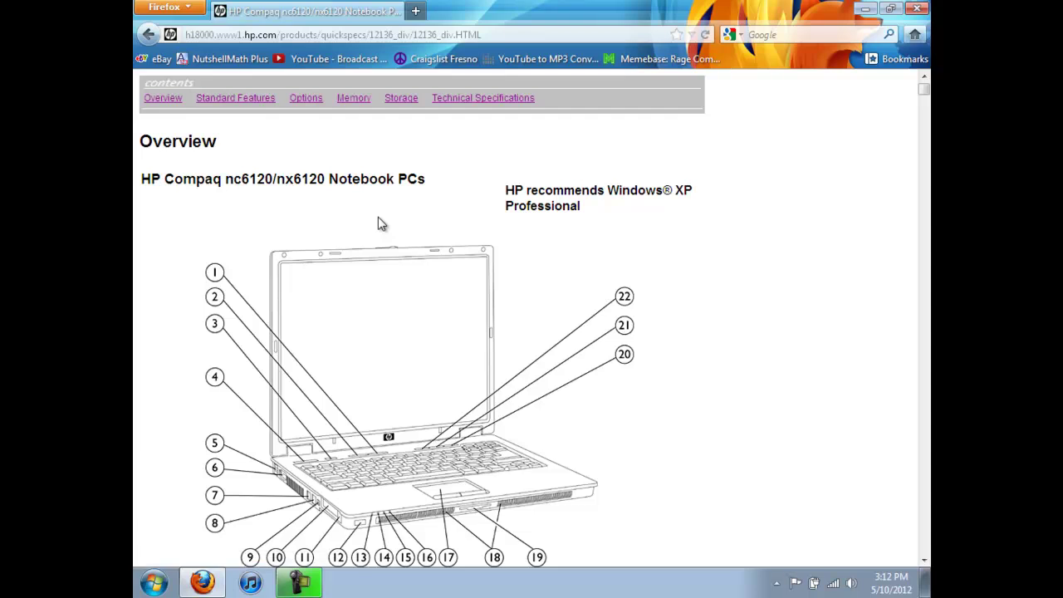
Read through the notebook's QuickSpecs page from the overview to the Memory section under Standard Features.
scroll(378, 223, "down", 6)
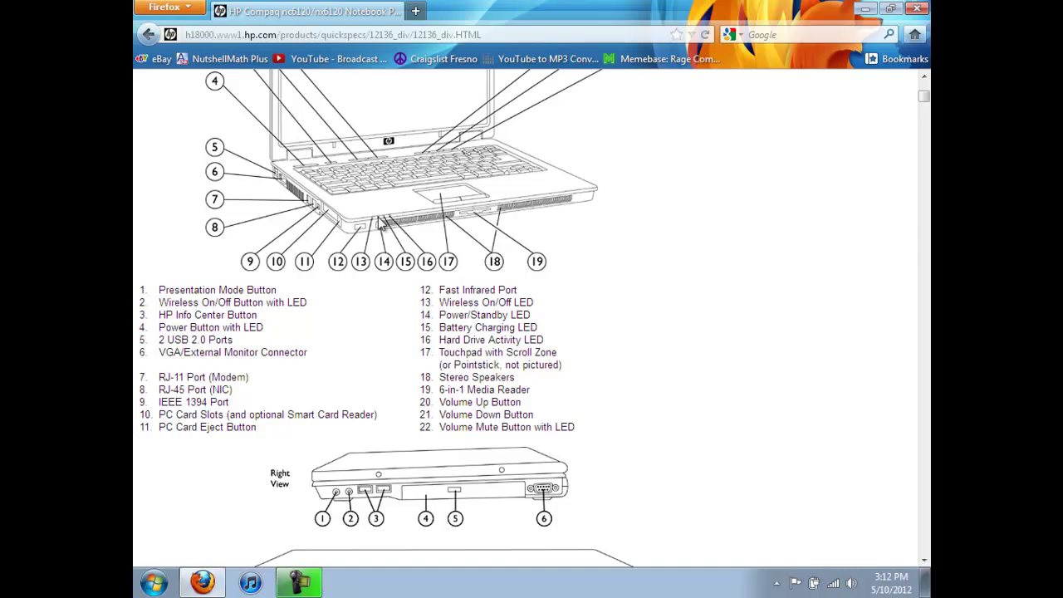
scroll(378, 224, "down", 3)
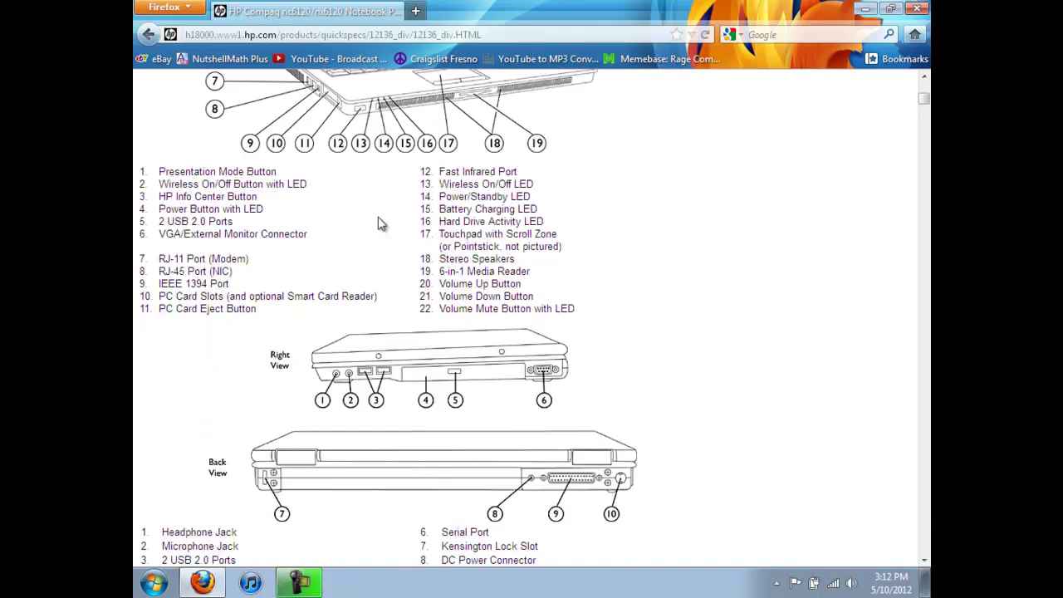
scroll(377, 223, "down", 3)
scroll(380, 222, "down", 7)
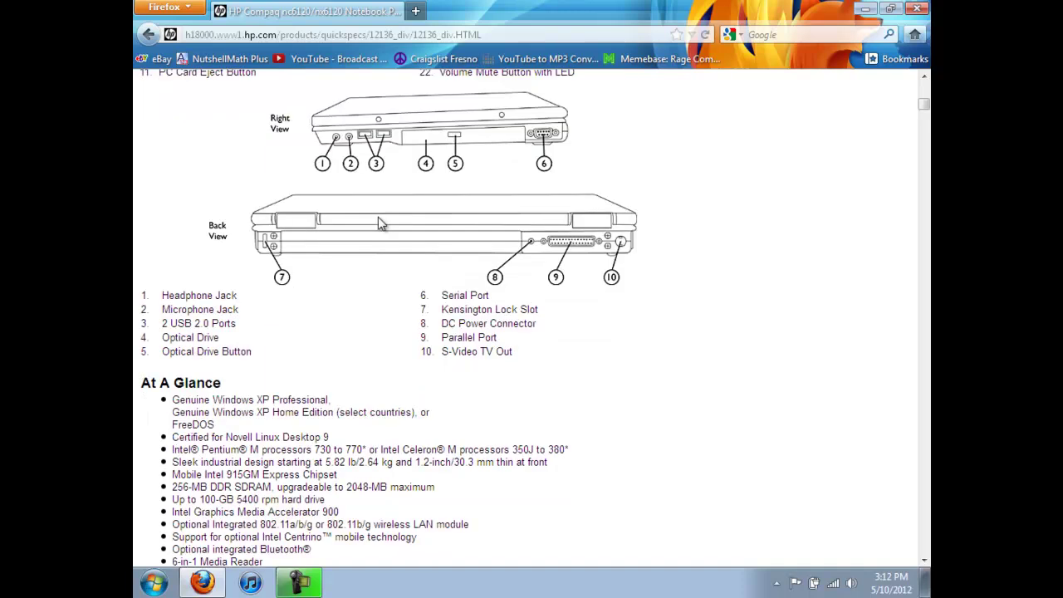
scroll(378, 222, "down", 3)
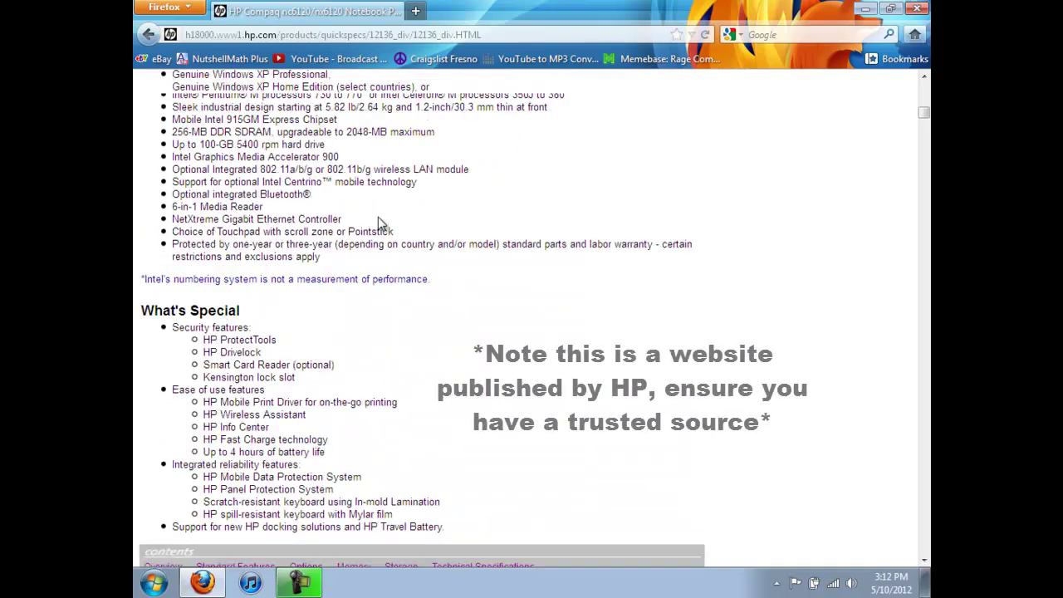
scroll(378, 223, "down", 1)
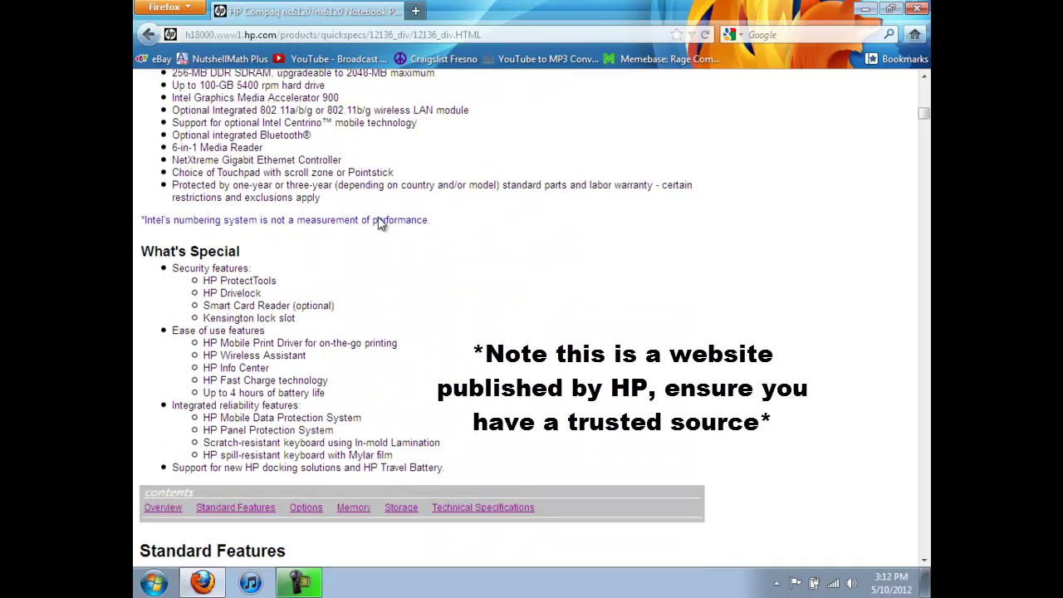
scroll(379, 217, "down", 1)
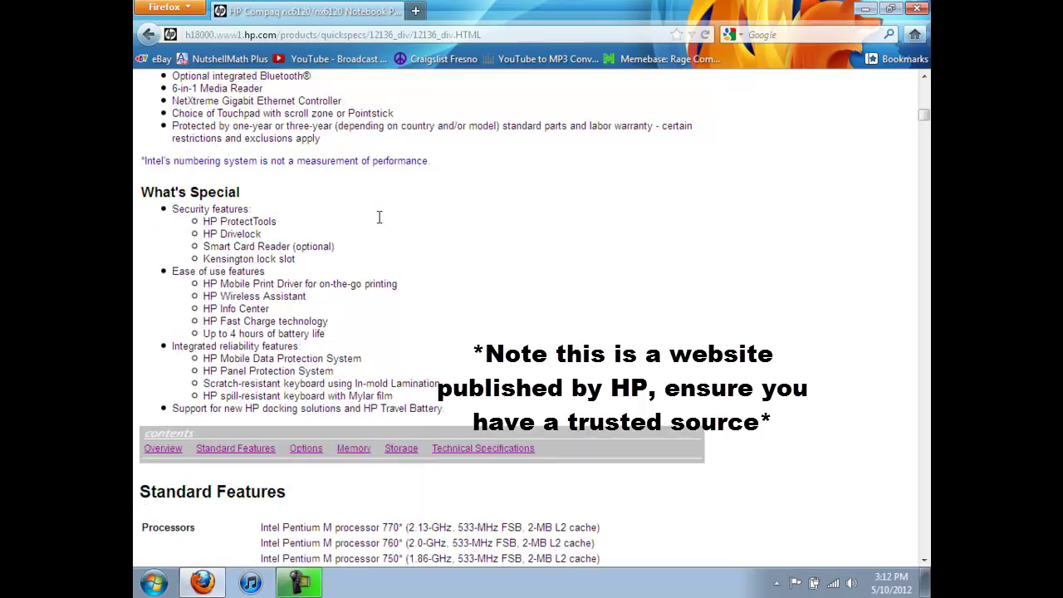
scroll(379, 217, "down", 5)
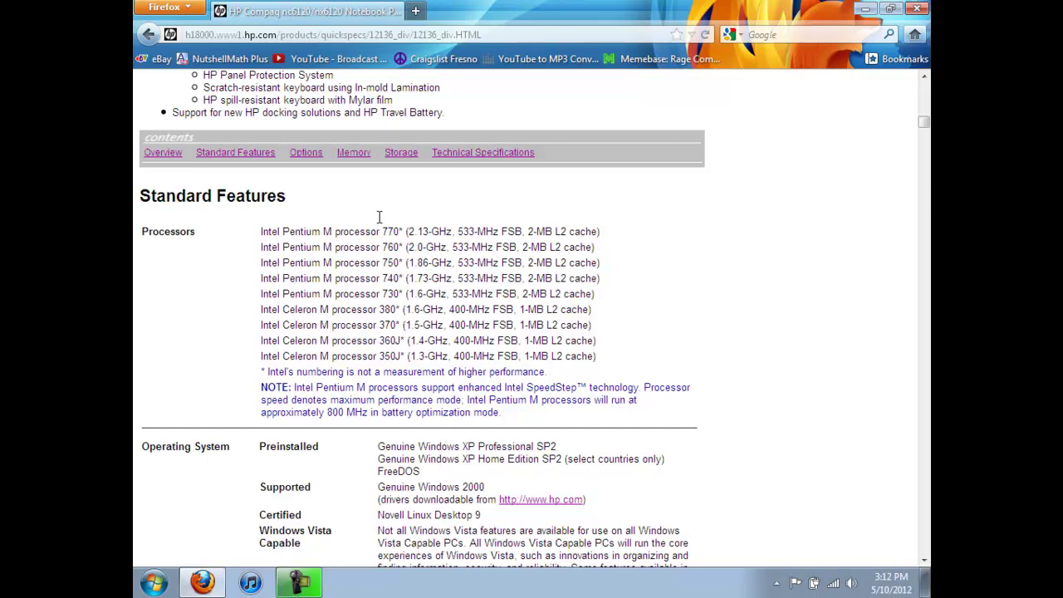
scroll(378, 217, "down", 6)
scroll(378, 217, "down", 5)
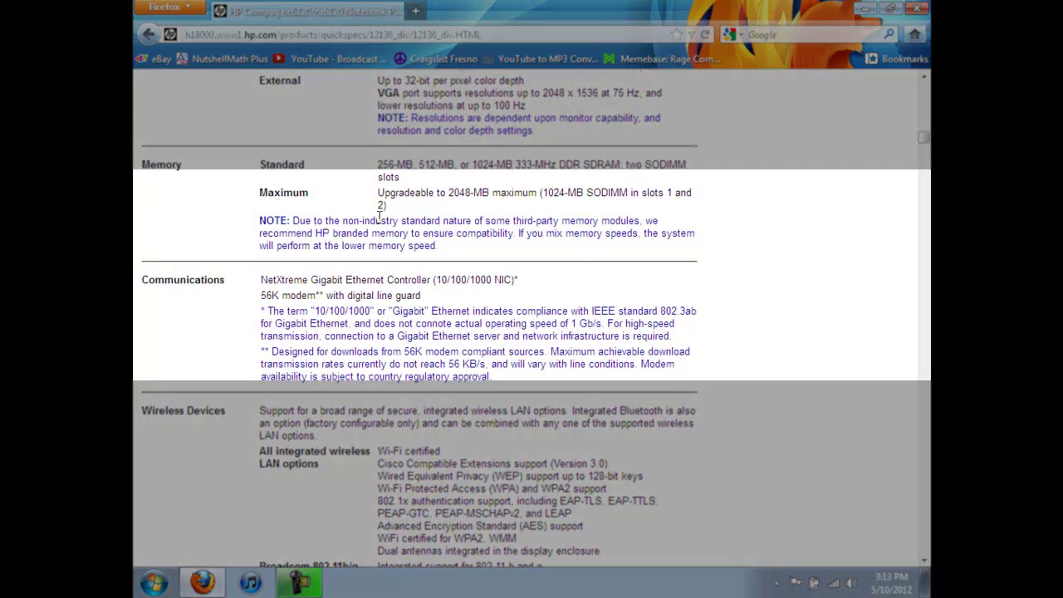
scroll(378, 216, "up", 1)
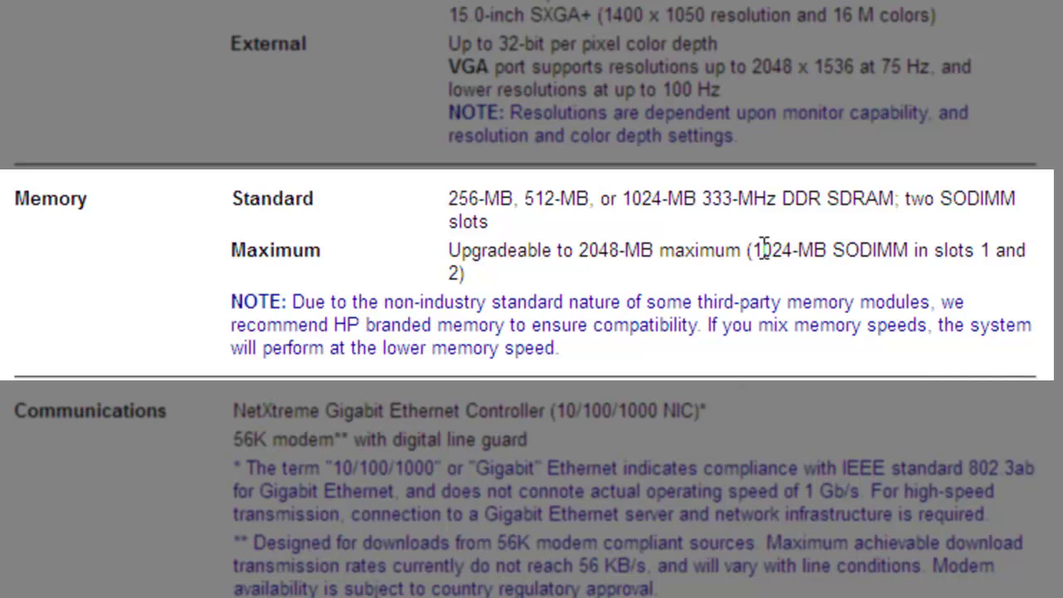
Highlight the Maximum and Standard memory entries in turn to examine the supported module size, slots, speed and memory type.
left_click_drag(760, 249, 903, 259)
left_click(950, 254)
left_click_drag(605, 239, 609, 241)
left_click(609, 240)
left_click_drag(900, 199, 640, 239)
left_click(640, 239)
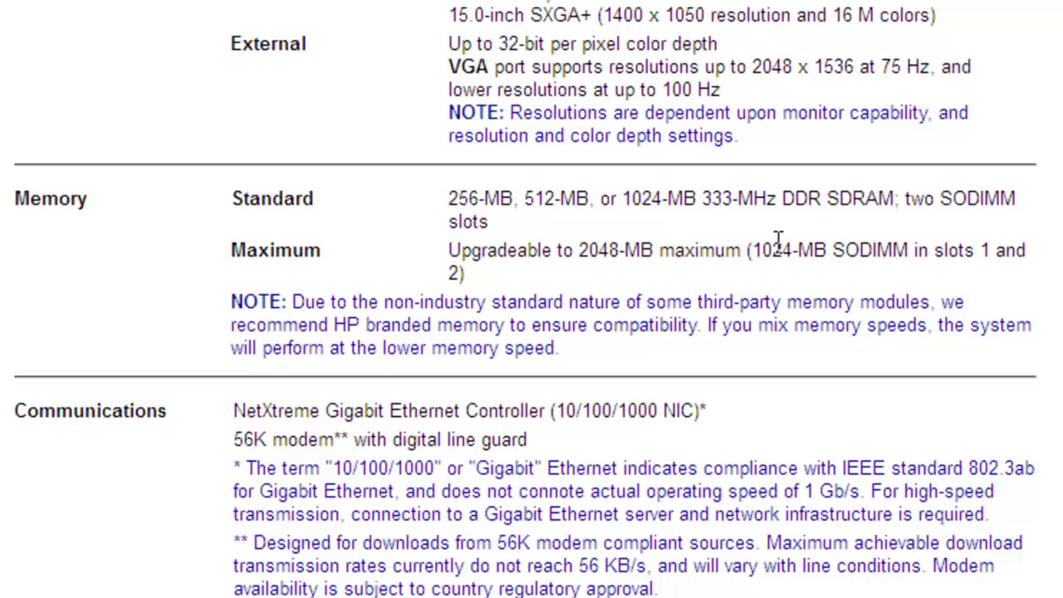
left_click_drag(773, 255, 796, 282)
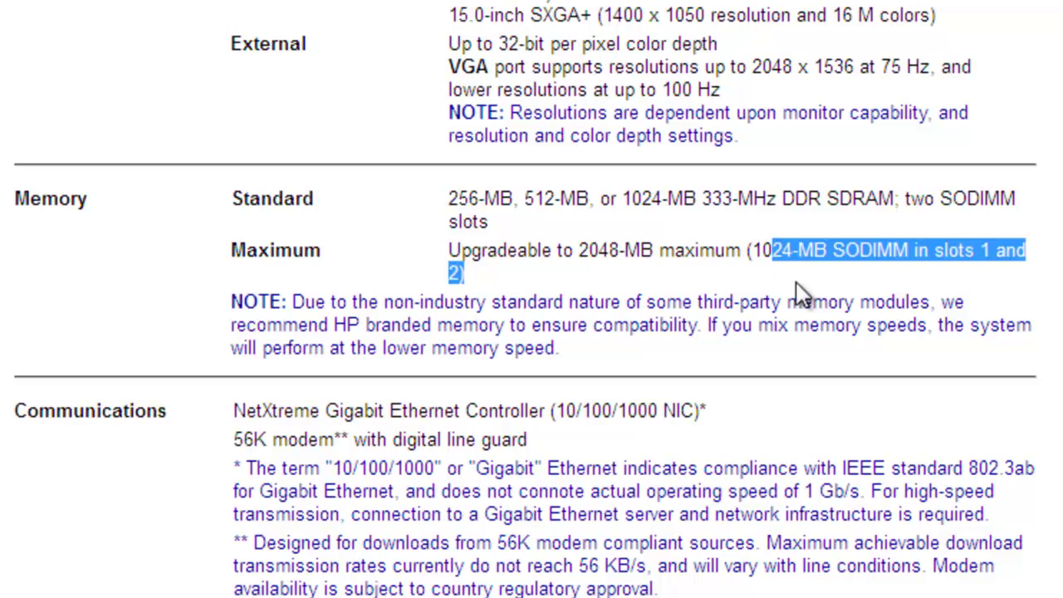
left_click(796, 292)
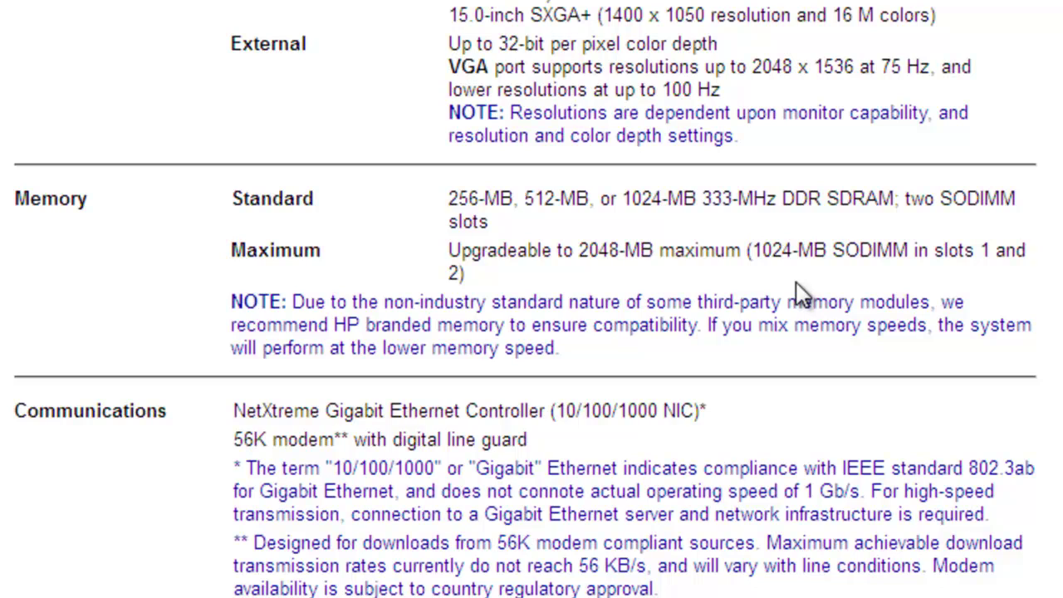
left_click_drag(703, 199, 772, 246)
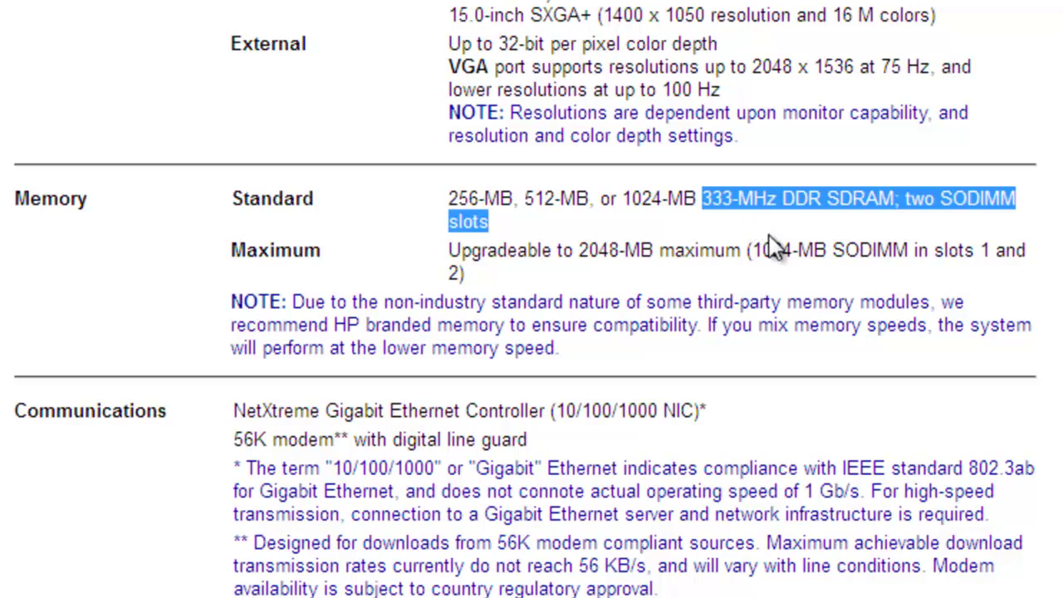
left_click(837, 193)
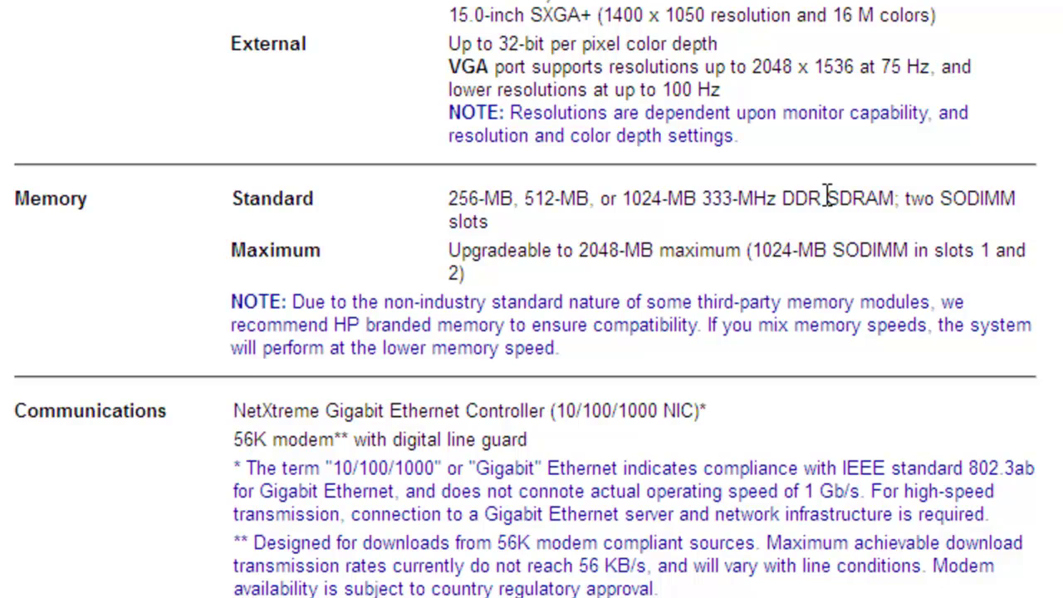
Return to the Processors list and highlight the clock speeds of the Intel Pentium M 770, 740 and 750 models for comparison.
scroll(827, 198, "up", 10)
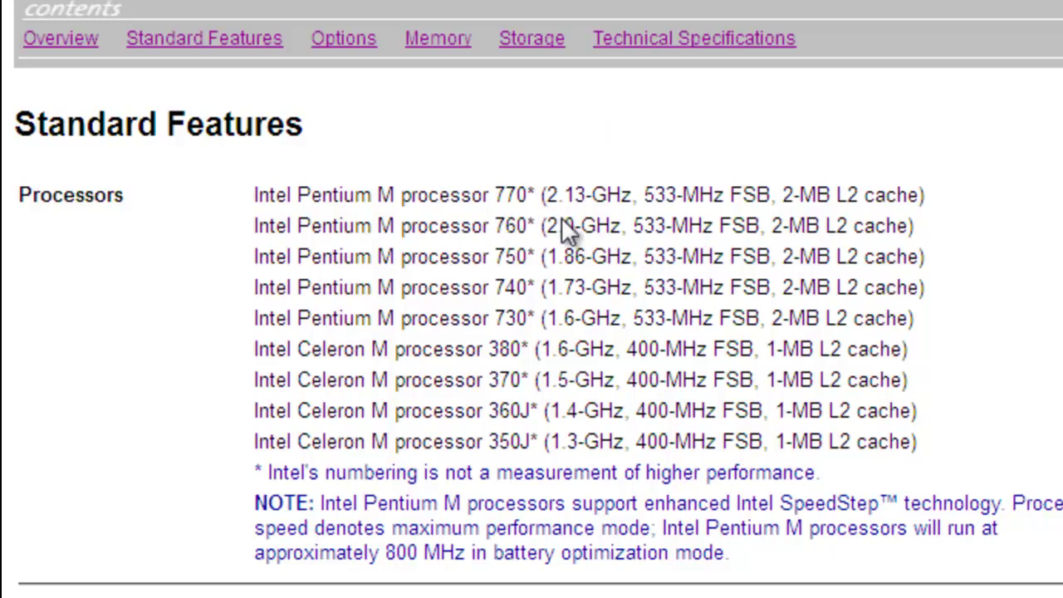
left_click_drag(564, 196, 544, 181)
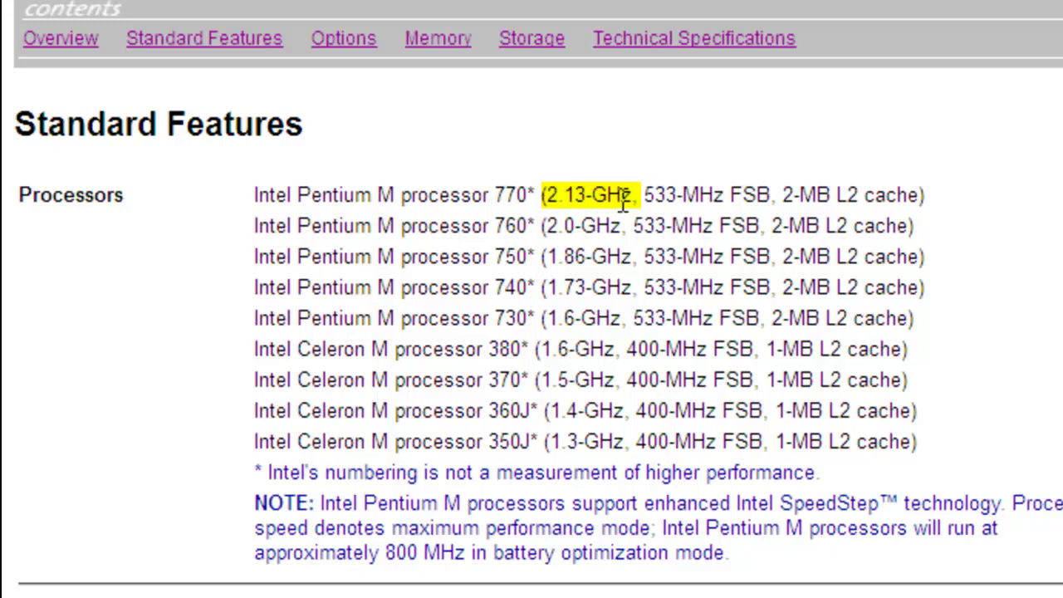
left_click_drag(624, 199, 625, 200)
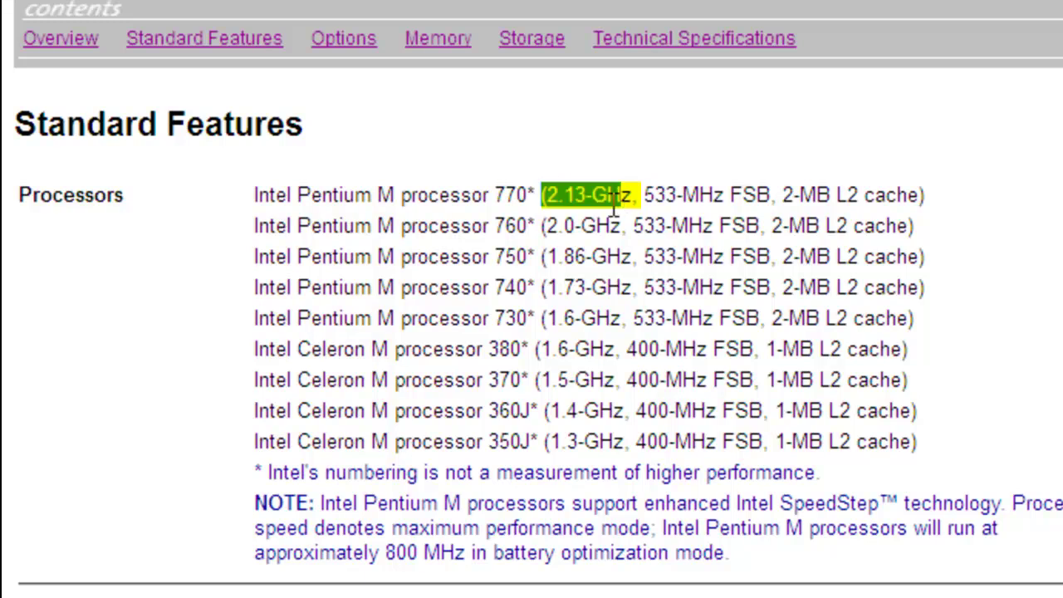
left_click(557, 290)
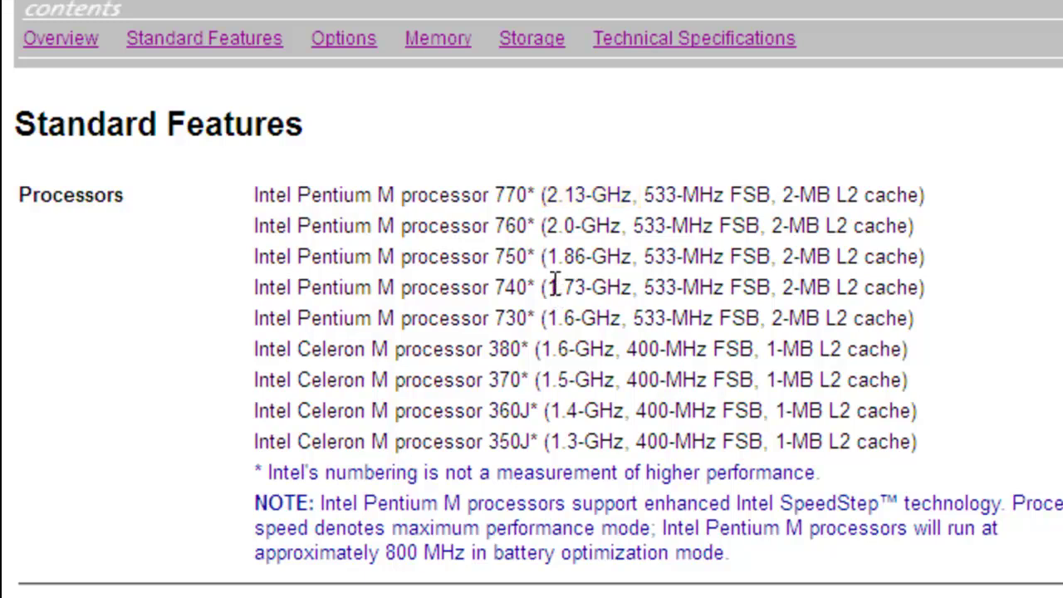
left_click_drag(547, 287, 594, 287)
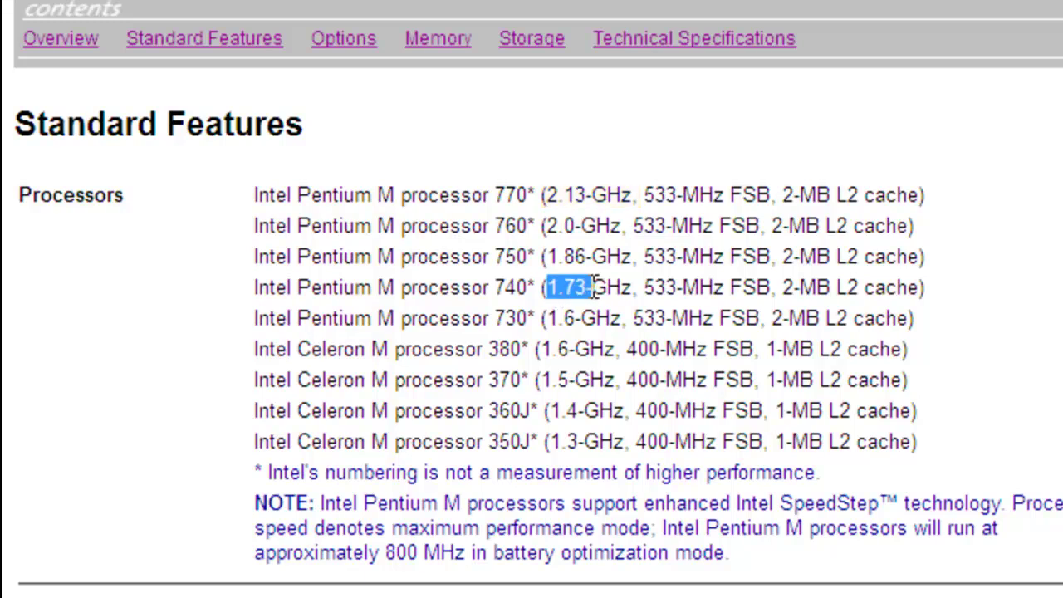
left_click(571, 201)
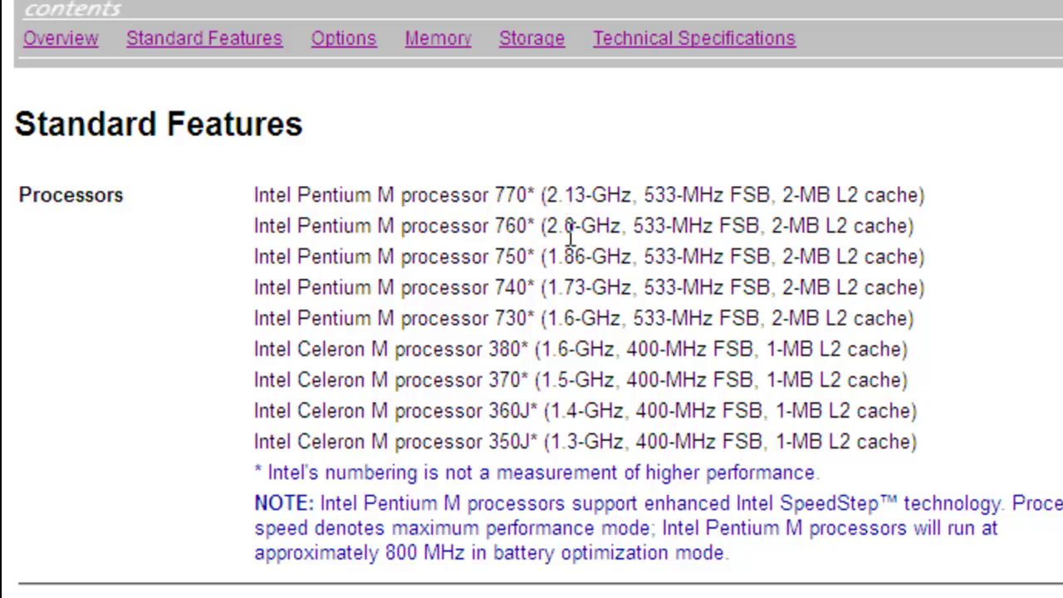
left_click_drag(541, 196, 593, 252)
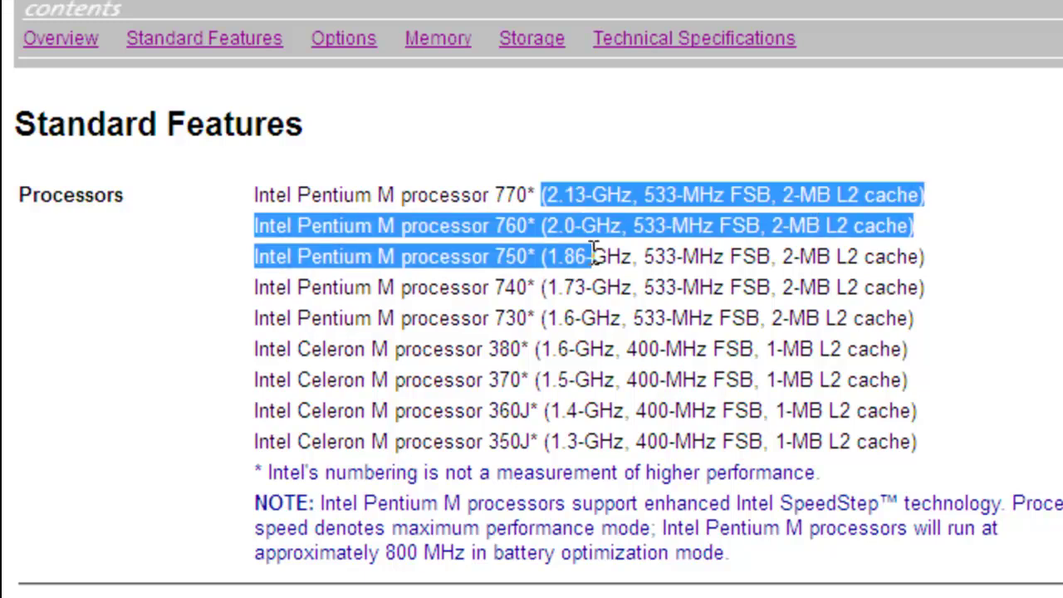
left_click(593, 252)
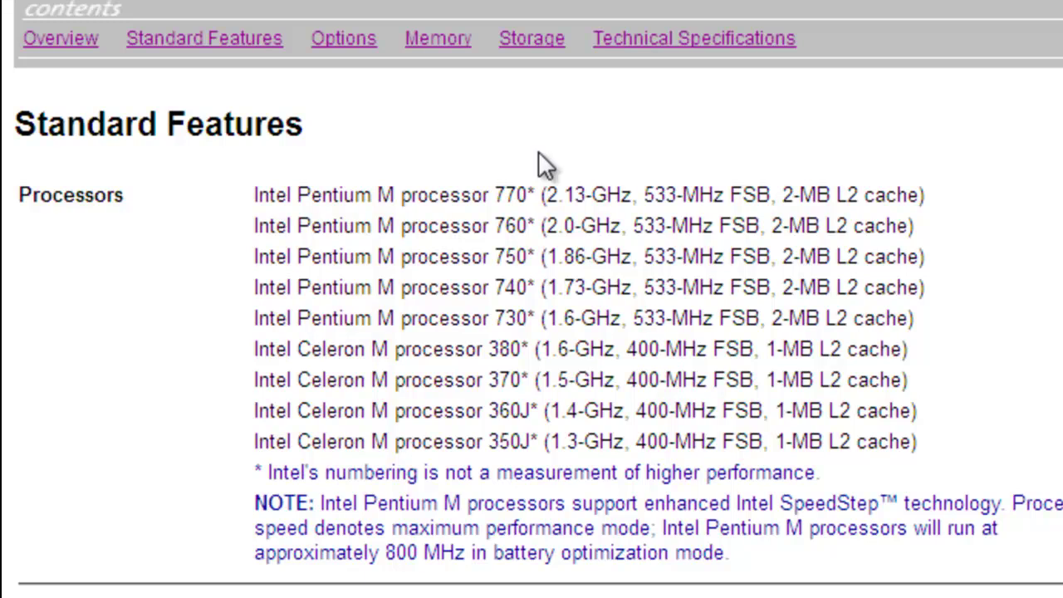